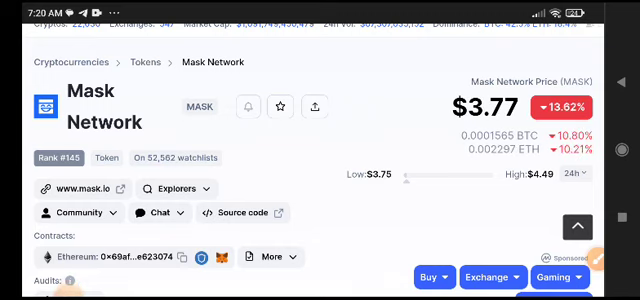
{"action": "scroll", "coordinate": [320, 160], "scroll_direction": "down", "scroll_amount": 1}
Circle the $3.77 price and the -13.61% drop in red, undoing a stray arrow.
{"action": "left_click", "coordinate": [597, 258]}
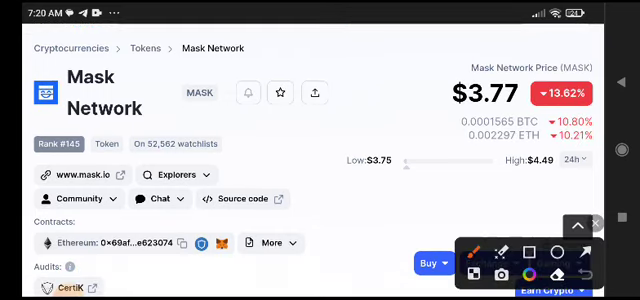
{"action": "mouse_move", "coordinate": [463, 72]}
{"action": "left_mouse_down"}
{"action": "mouse_move", "coordinate": [530, 77]}
{"action": "mouse_move", "coordinate": [462, 68]}
{"action": "left_mouse_up"}
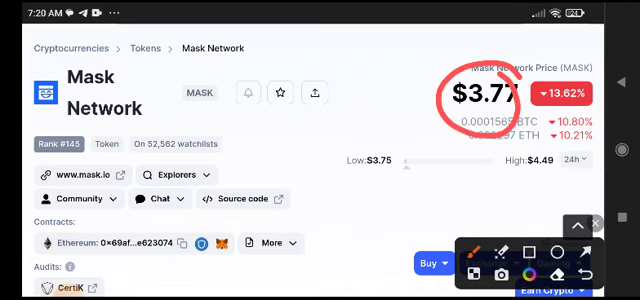
{"action": "left_click_drag", "start_coordinate": [575, 62], "coordinate": [596, 82]}
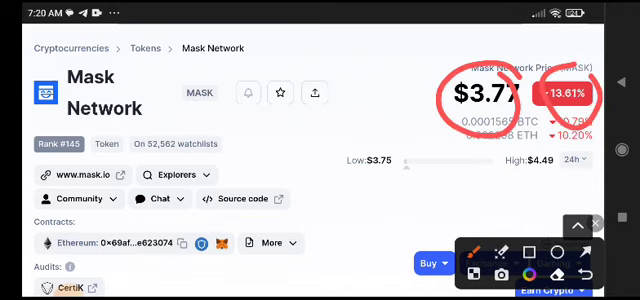
{"action": "left_click_drag", "start_coordinate": [546, 225], "coordinate": [545, 168]}
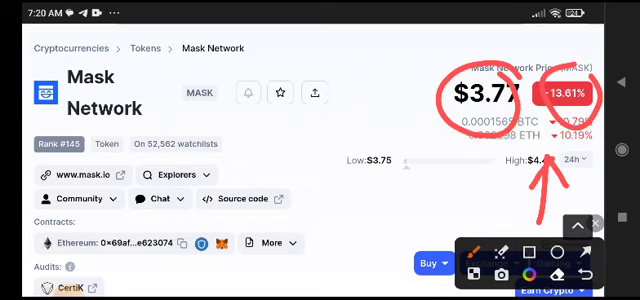
{"action": "left_click", "coordinate": [586, 274]}
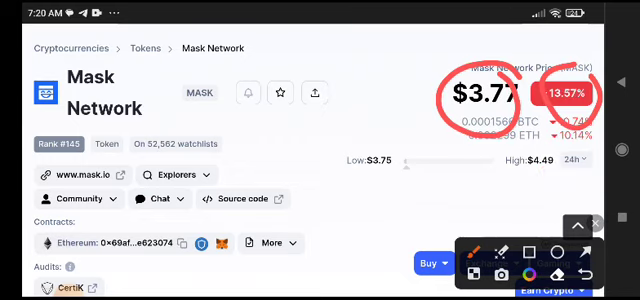
Circle the 24h high $4.49 and low $3.75 in red, then clear all markings.
{"action": "left_click_drag", "start_coordinate": [583, 70], "coordinate": [490, 210]}
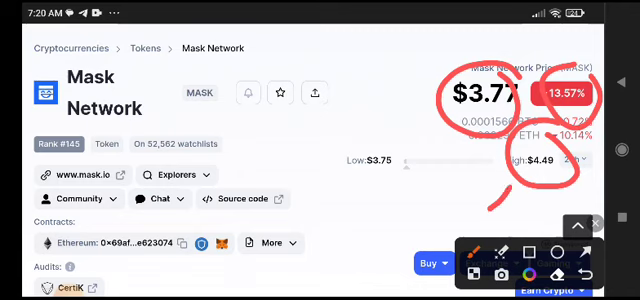
{"action": "left_click_drag", "start_coordinate": [395, 152], "coordinate": [430, 172]}
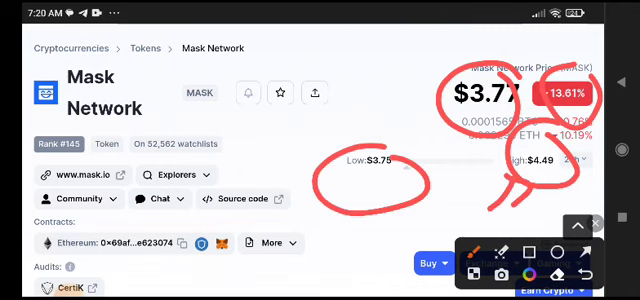
{"action": "left_click", "coordinate": [596, 224]}
{"action": "scroll", "coordinate": [300, 180], "scroll_direction": "down", "scroll_amount": 2}
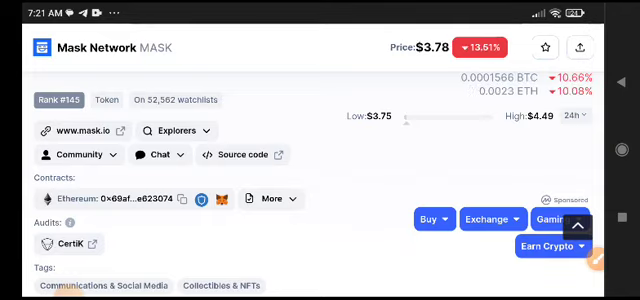
{"action": "scroll", "coordinate": [310, 170], "scroll_direction": "down", "scroll_amount": 5}
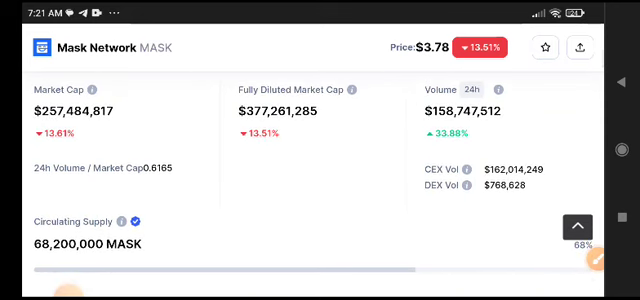
Circle the 24h volume's 33.88% rise in red with an upward arrow, then clear the markings.
{"action": "left_click", "coordinate": [596, 259]}
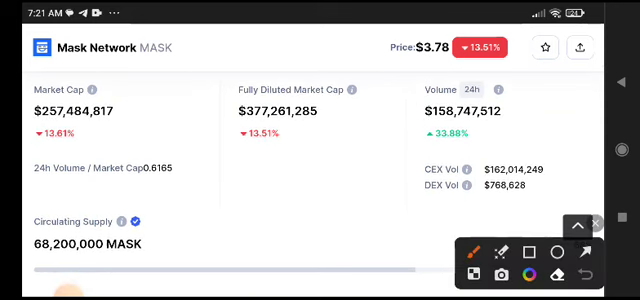
{"action": "left_click_drag", "start_coordinate": [455, 100], "coordinate": [475, 95]}
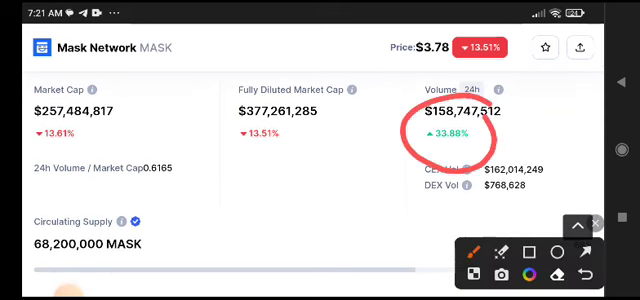
{"action": "left_click_drag", "start_coordinate": [418, 266], "coordinate": [405, 197]}
{"action": "mouse_move", "coordinate": [388, 226]}
{"action": "left_mouse_down"}
{"action": "mouse_move", "coordinate": [435, 232]}
{"action": "mouse_move", "coordinate": [447, 243]}
{"action": "left_mouse_up"}
{"action": "left_click", "coordinate": [596, 222]}
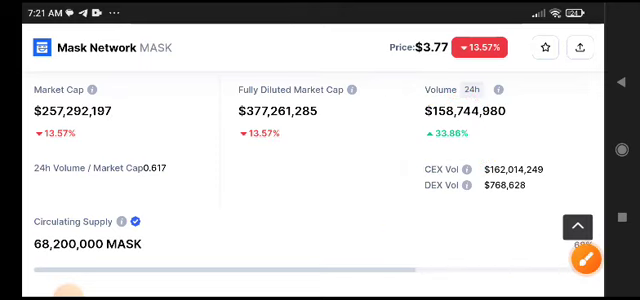